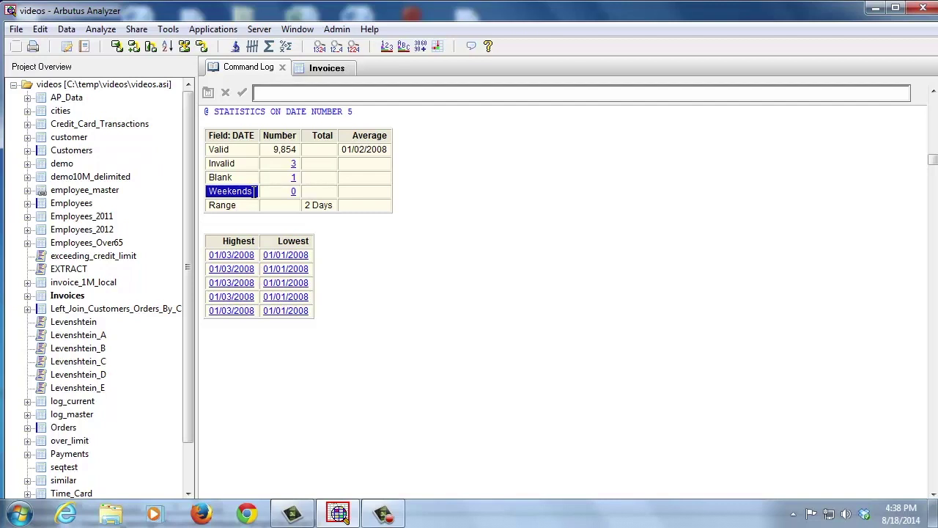
- Drill down from the DATE statistics to the Invoices records with invalid dates and examine the filter's IsBlank(DATE) condition
{"action": "left_click", "coordinate": [336, 260]}
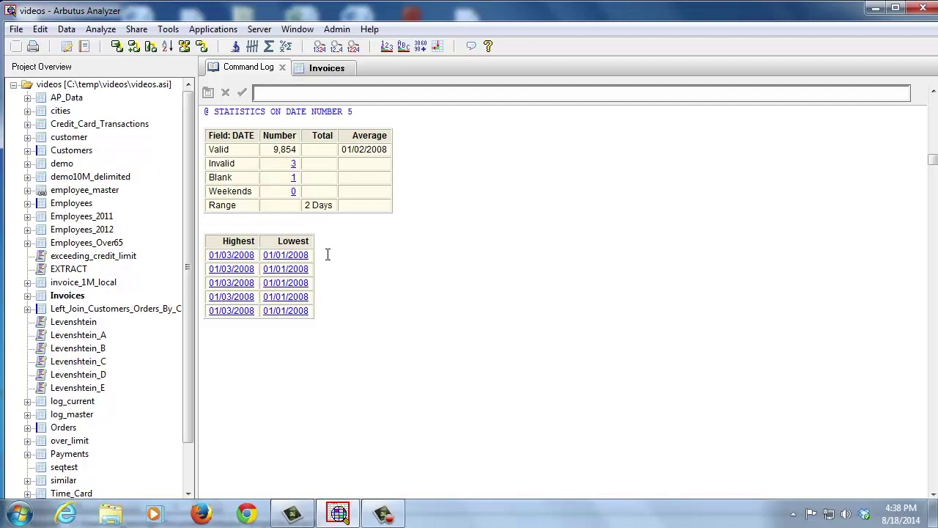
{"action": "left_click", "coordinate": [293, 166]}
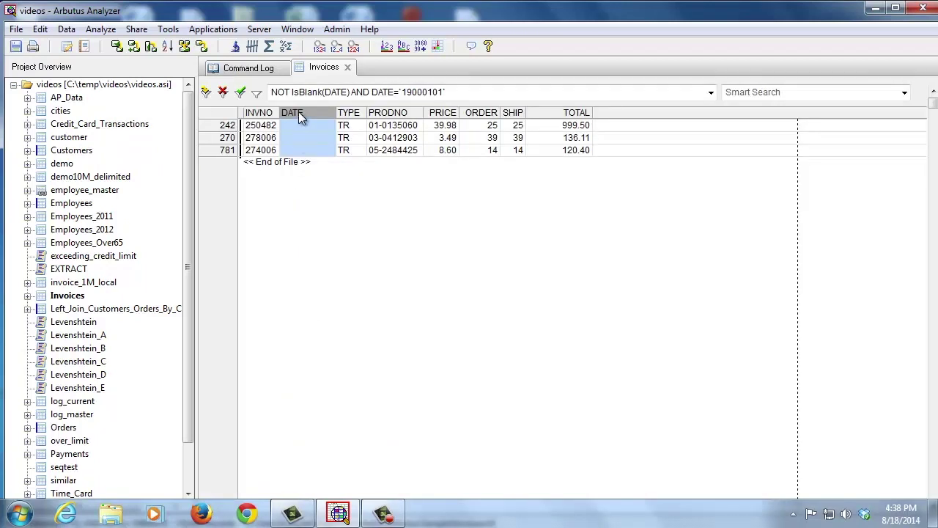
{"action": "left_click", "coordinate": [291, 91]}
{"action": "left_click", "coordinate": [291, 91]}
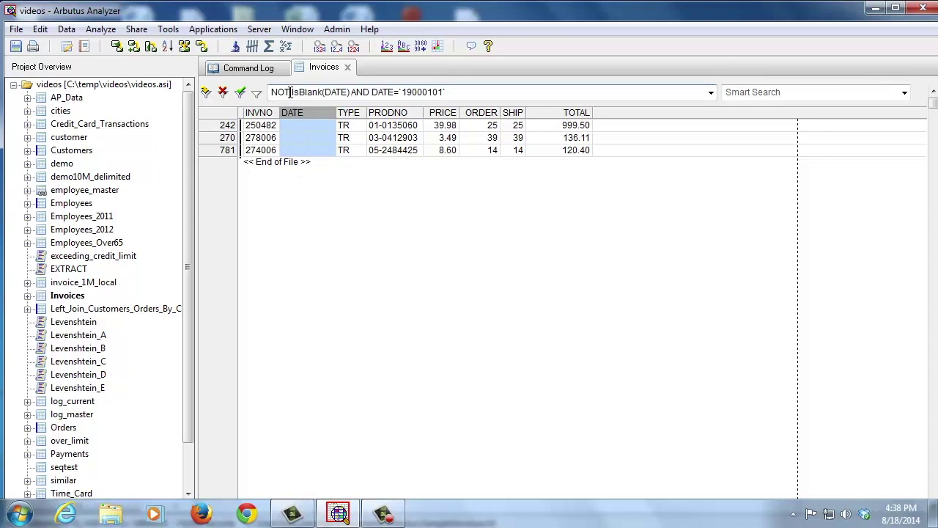
{"action": "left_click_drag", "start_coordinate": [291, 91], "coordinate": [352, 91]}
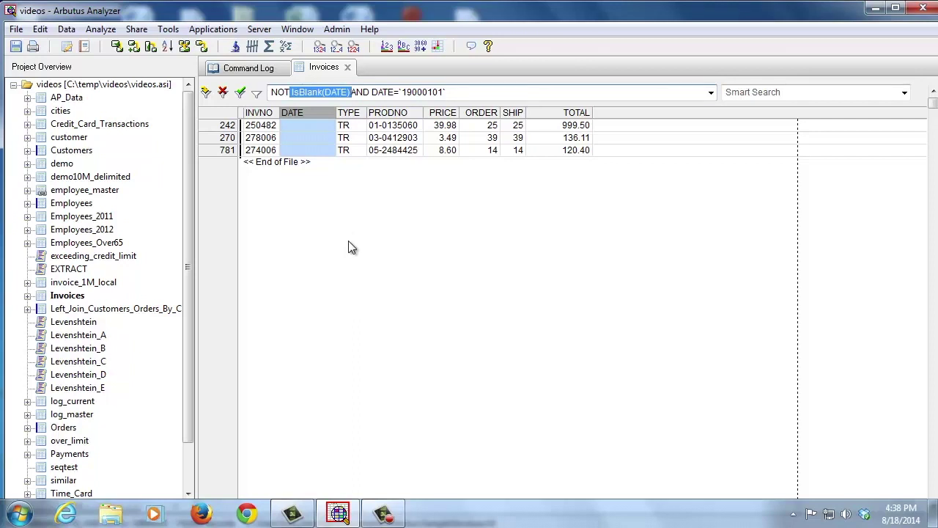
{"action": "left_click", "coordinate": [211, 112]}
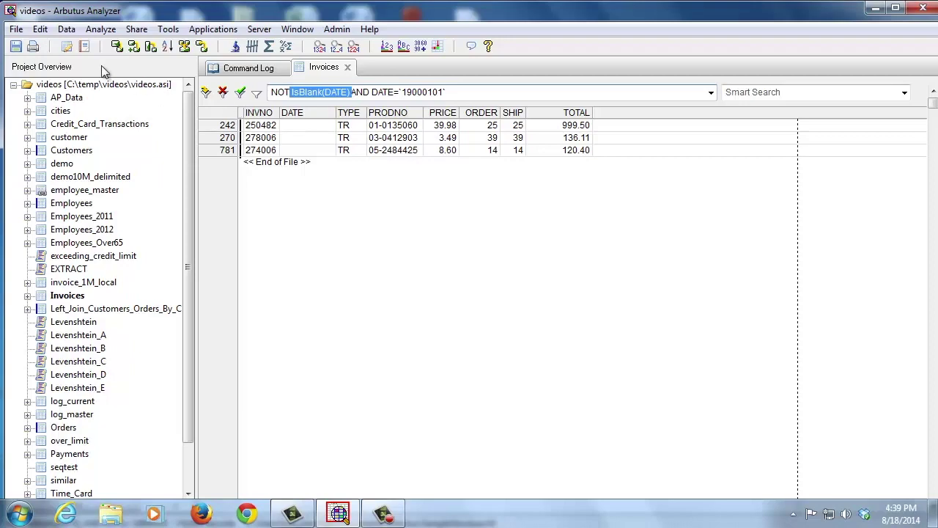
- Examine the raw values and definition of the DATE field for the invalid records in the table layout, closing it without changes
{"action": "left_click", "coordinate": [66, 48]}
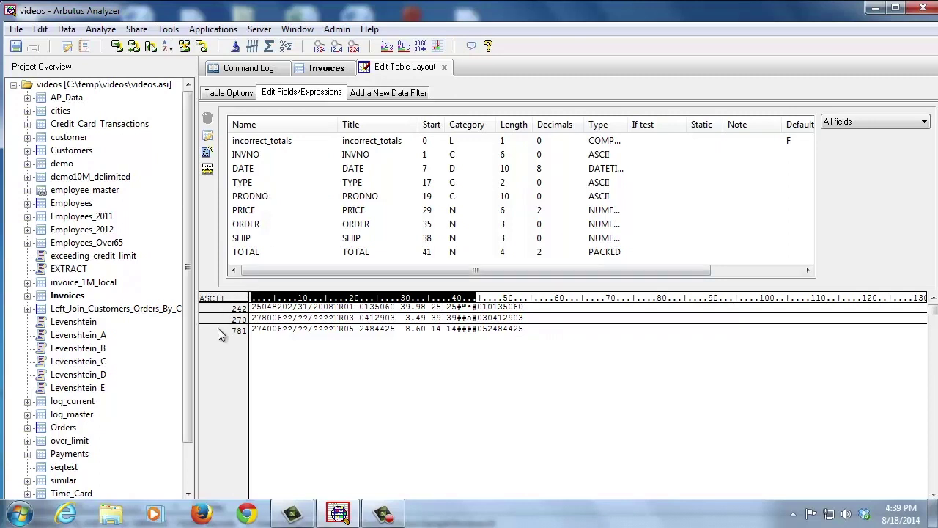
{"action": "double_click", "coordinate": [249, 169]}
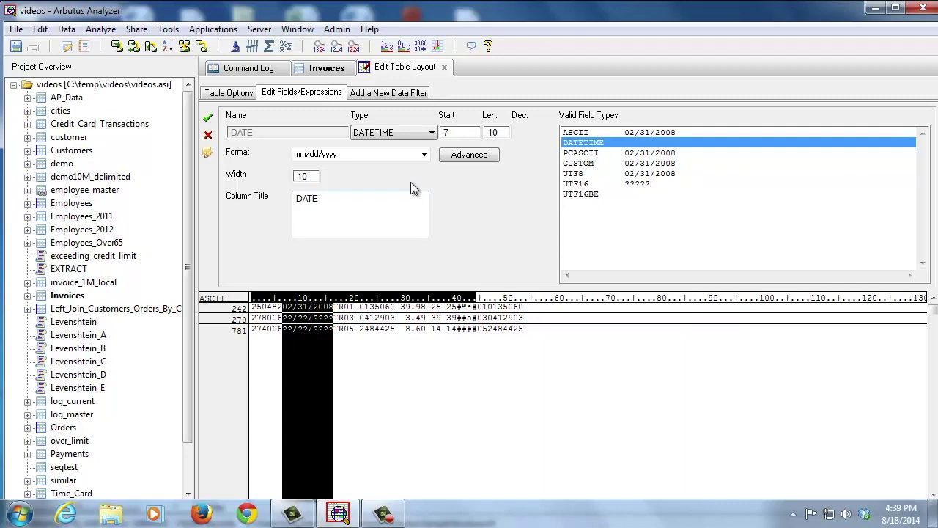
{"action": "left_click", "coordinate": [444, 68]}
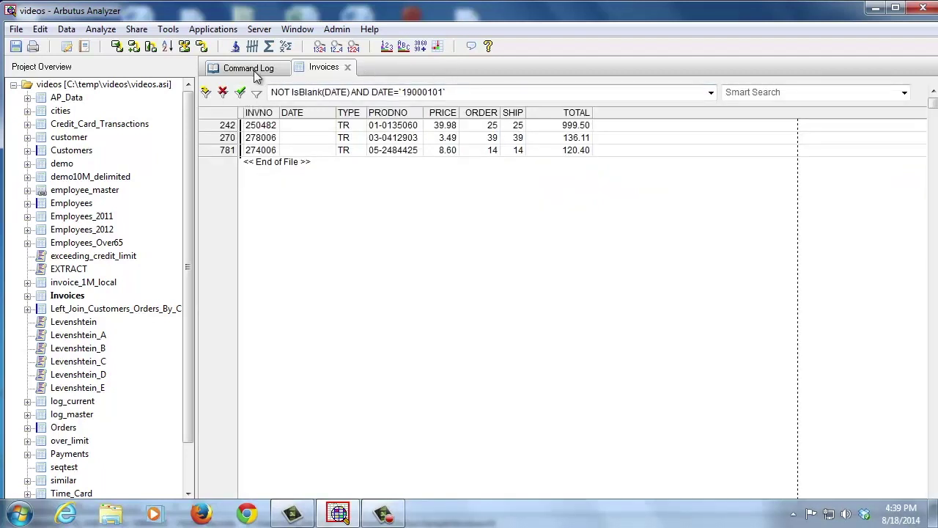
- Clear the invalid-date filter and drill down from the DATE statistics to the records with blank dates
{"action": "left_click", "coordinate": [224, 94]}
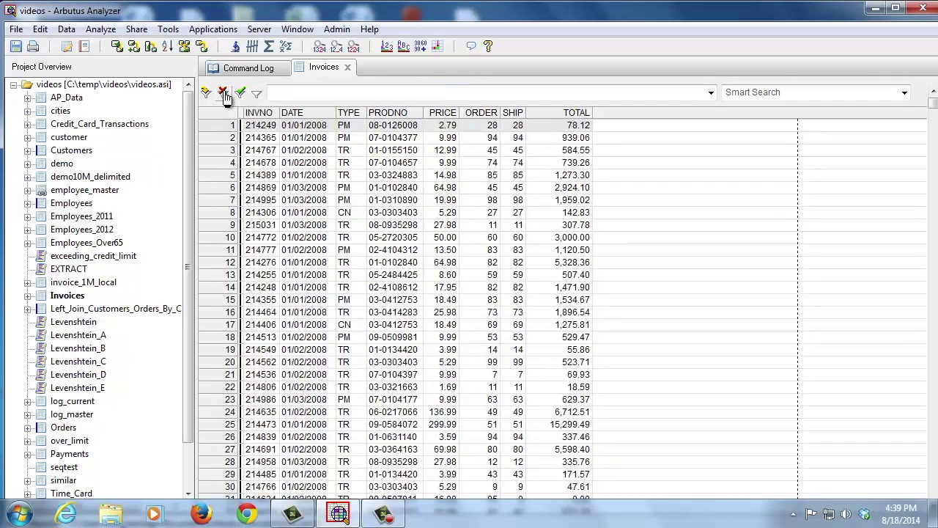
{"action": "left_click", "coordinate": [249, 69]}
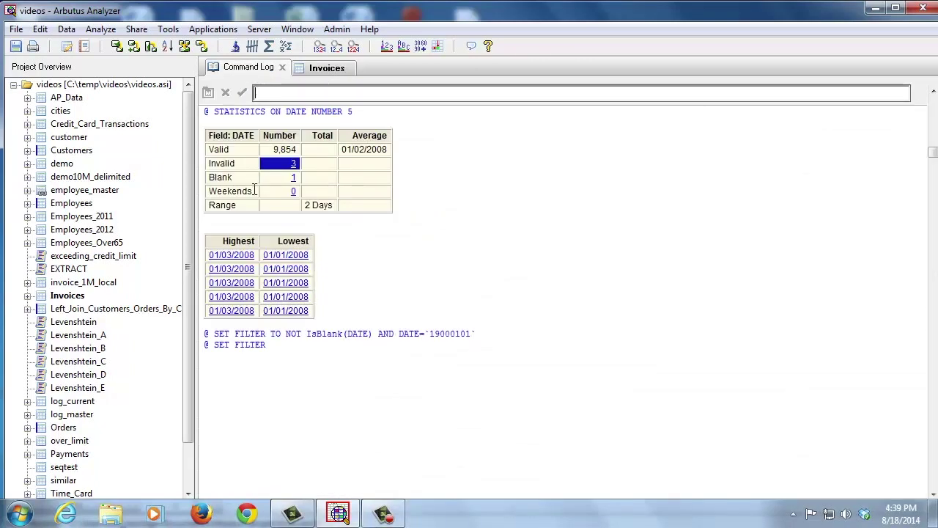
{"action": "left_click", "coordinate": [293, 179]}
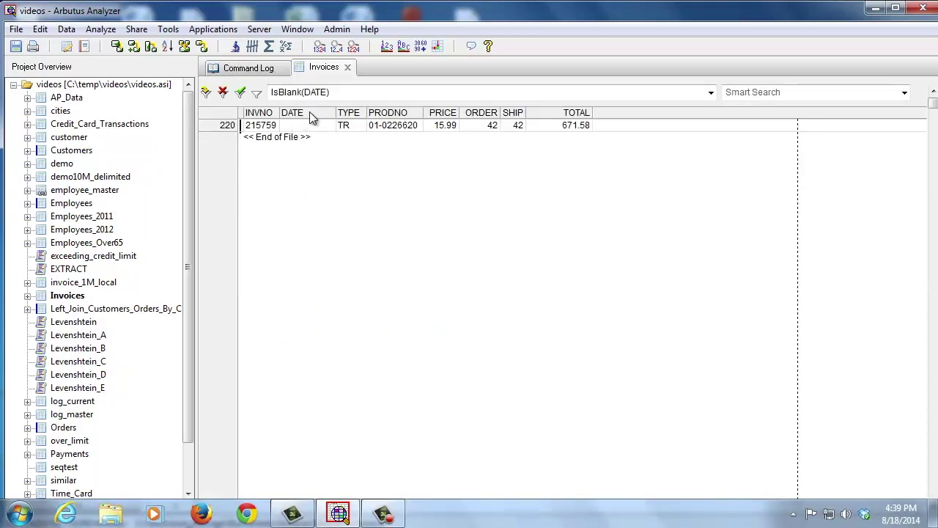
{"action": "left_click", "coordinate": [333, 93]}
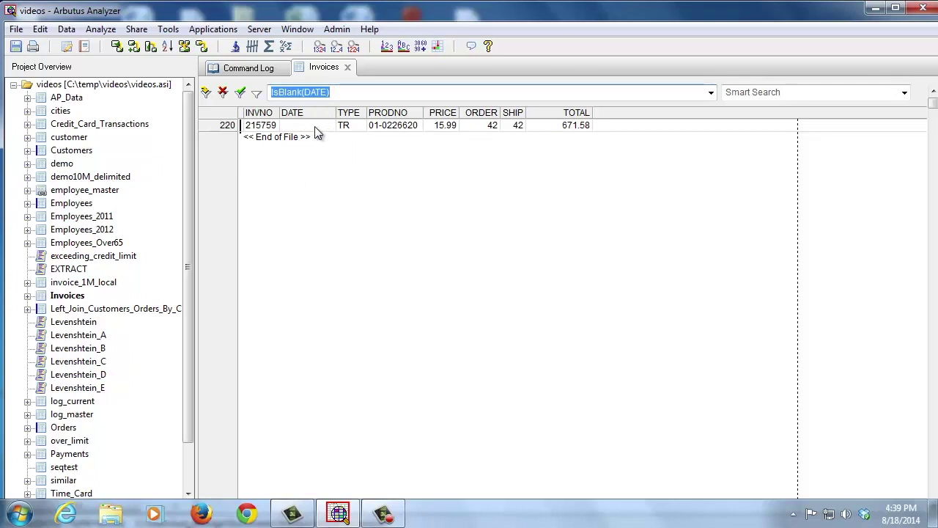
- Examine the blank record's raw DATE value and field definition in the table layout, then clear the filter on Invoices
{"action": "left_click", "coordinate": [67, 46]}
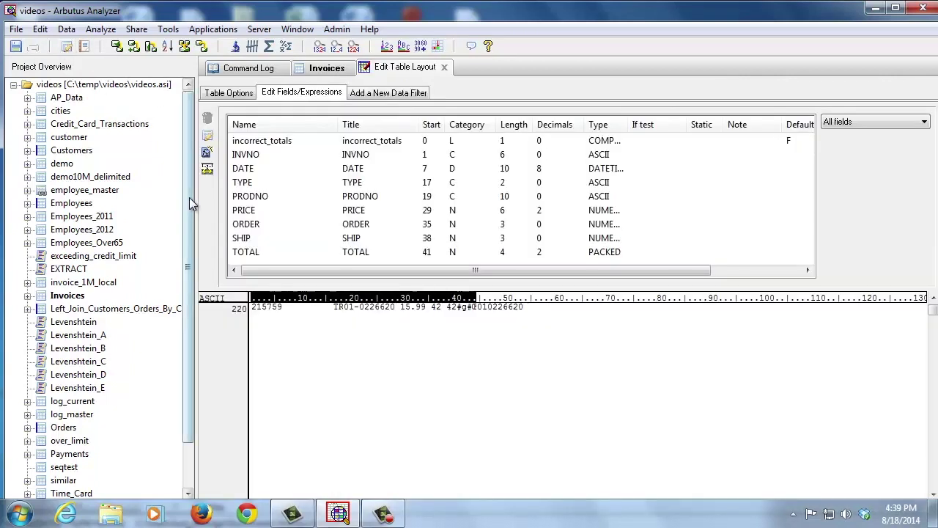
{"action": "double_click", "coordinate": [258, 170]}
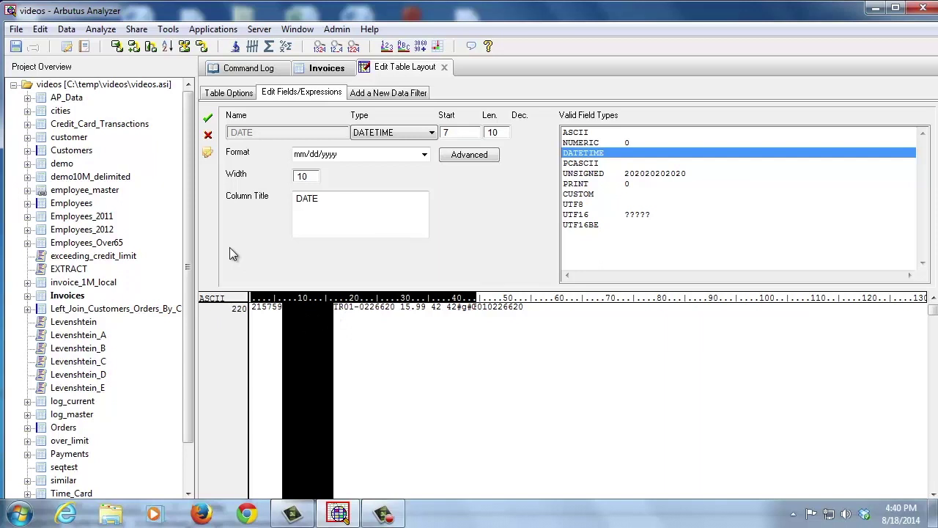
{"action": "left_click", "coordinate": [444, 66]}
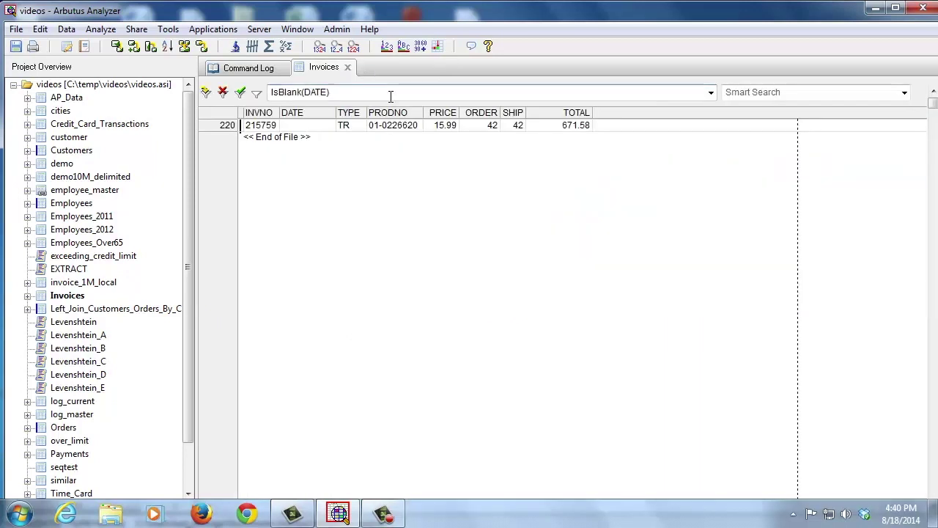
{"action": "left_click", "coordinate": [224, 93]}
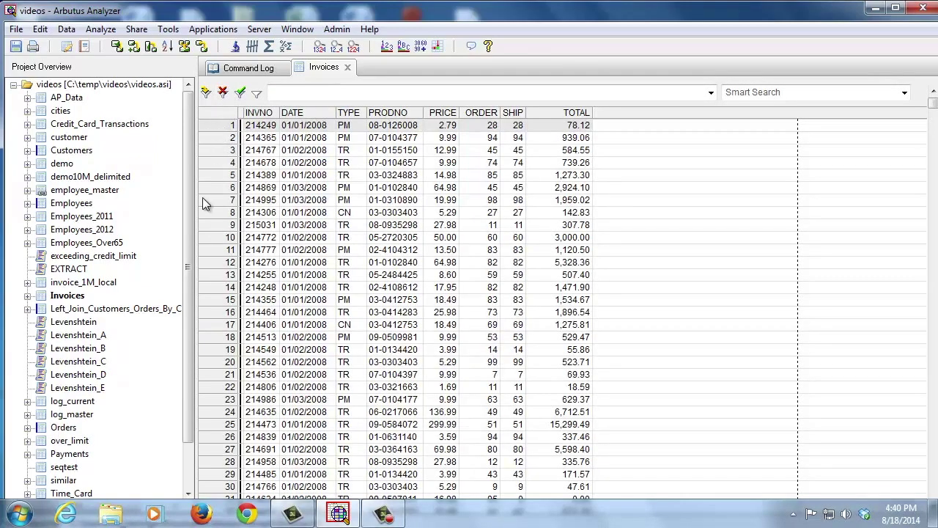
- Open the invoice_1M_local table and generate statistics on its DATE field
{"action": "double_click", "coordinate": [56, 285]}
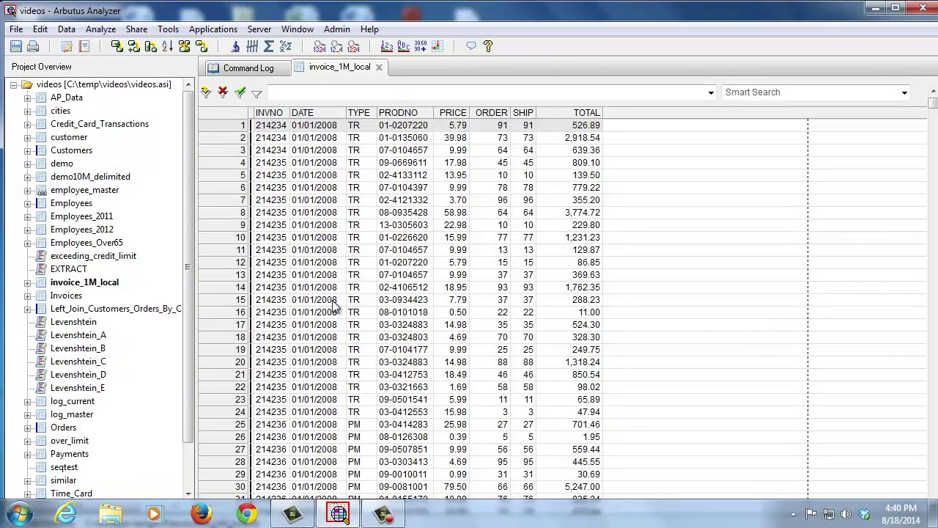
{"action": "left_click", "coordinate": [319, 112]}
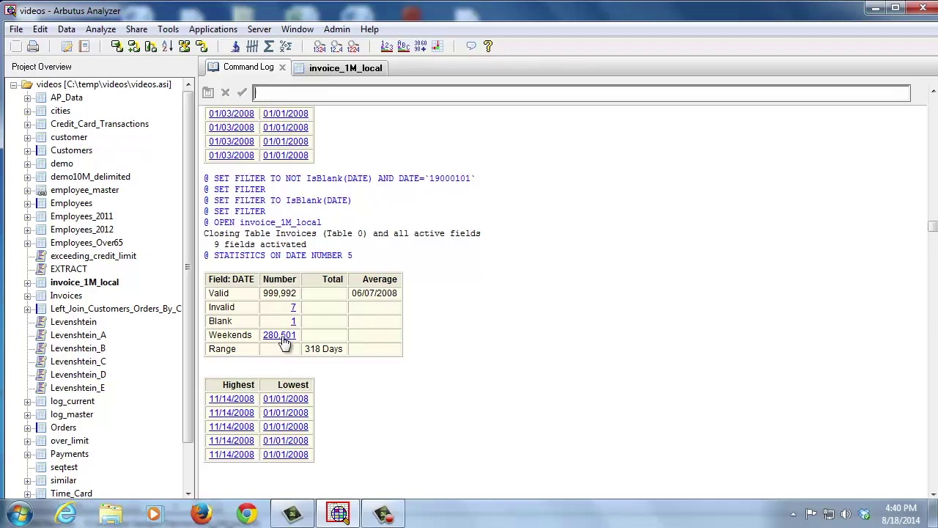
- Drill down from the DATE statistics to filter invoice_1M_local to records dated on weekends
{"action": "left_click", "coordinate": [282, 337]}
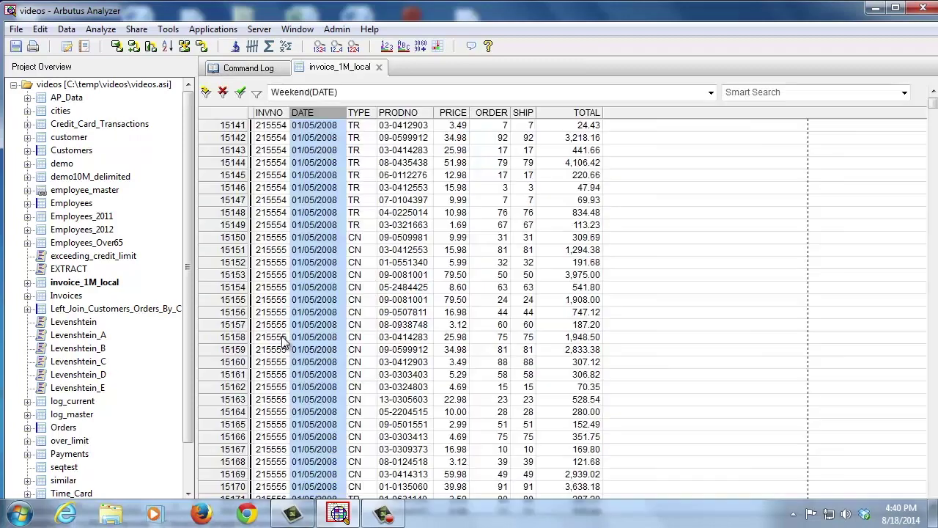
{"action": "left_click", "coordinate": [353, 93]}
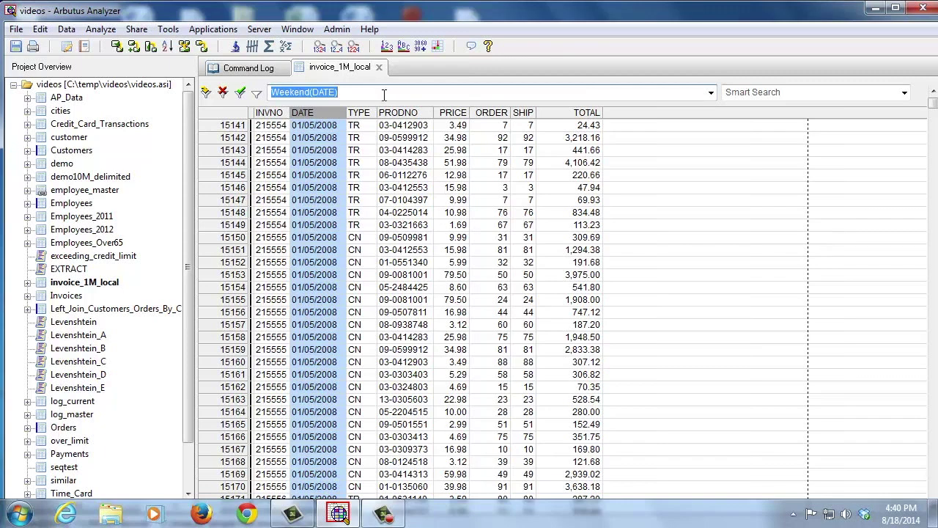
{"action": "left_click", "coordinate": [233, 119]}
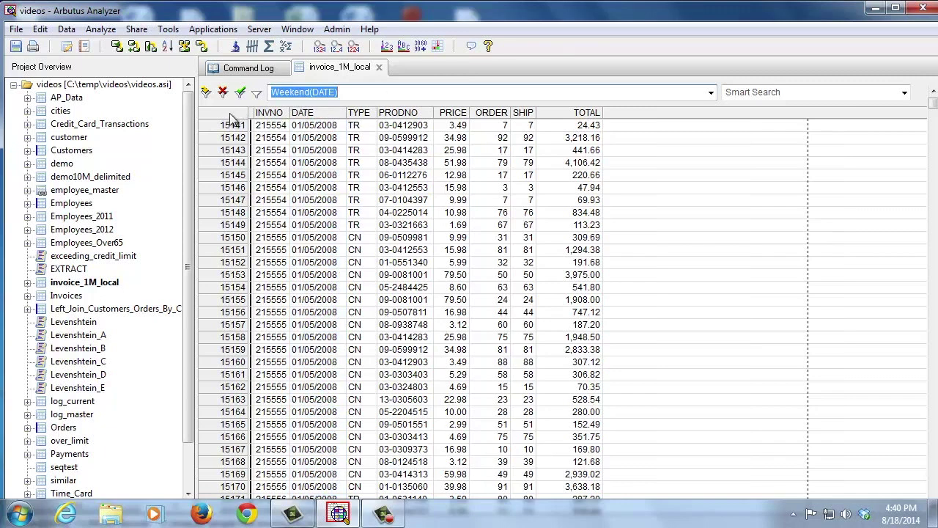
- Start a new expression column before the TYPE column and insert the Cdow( date , length ) function
{"action": "left_click", "coordinate": [366, 119]}
{"action": "right_click", "coordinate": [365, 119]}
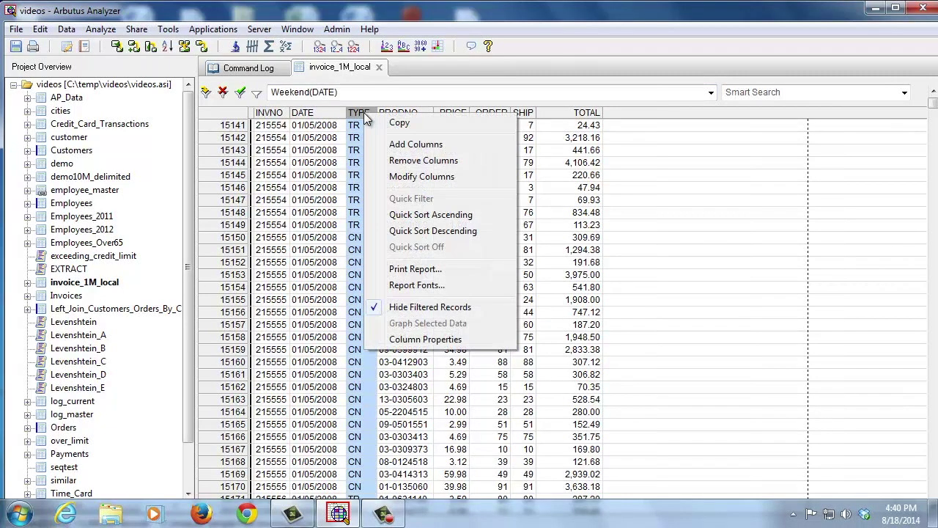
{"action": "left_click", "coordinate": [396, 144]}
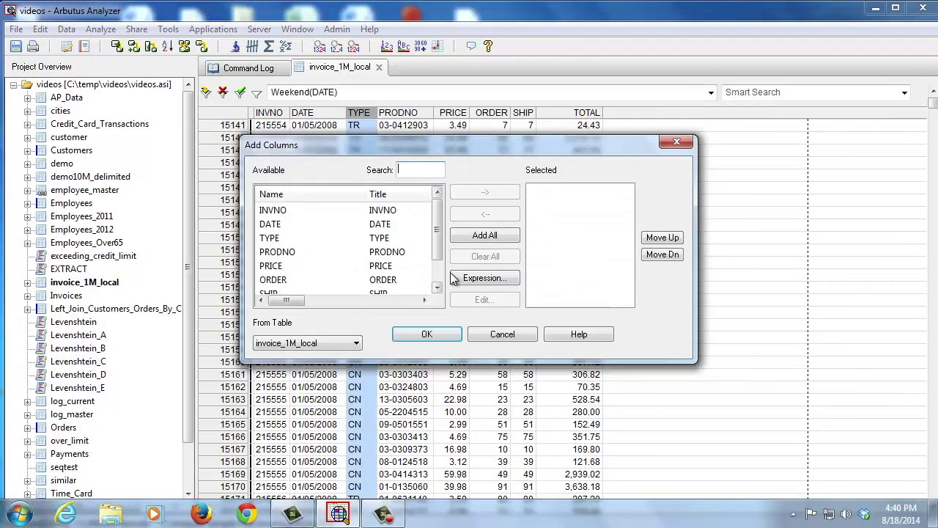
{"action": "left_click", "coordinate": [480, 277]}
{"action": "left_click", "coordinate": [583, 288]}
{"action": "key", "text": "Down"}
{"action": "key", "text": "Down"}
{"action": "key", "text": "Down"}
{"action": "key", "text": "Down"}
{"action": "key", "text": "Down"}
{"action": "key", "text": "Down"}
{"action": "key", "text": "Down"}
{"action": "key", "text": "Down"}
{"action": "double_click", "coordinate": [571, 342]}
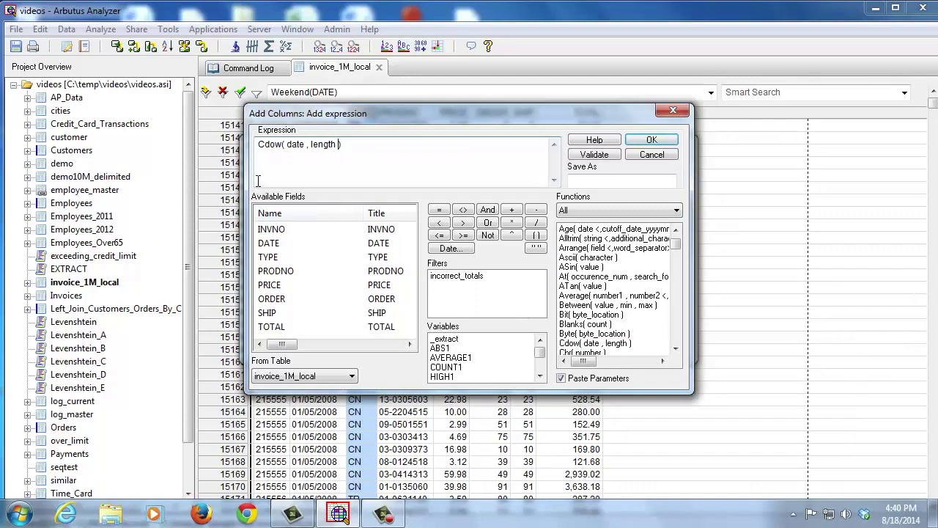
- Complete the expression as Cdow( DATE , 12) and add it to the view as a day-of-week column
{"action": "double_click", "coordinate": [294, 144]}
{"action": "double_click", "coordinate": [269, 243]}
{"action": "double_click", "coordinate": [327, 145]}
{"action": "type", "text": "12"}
{"action": "left_click", "coordinate": [645, 140]}
{"action": "left_click", "coordinate": [432, 332]}
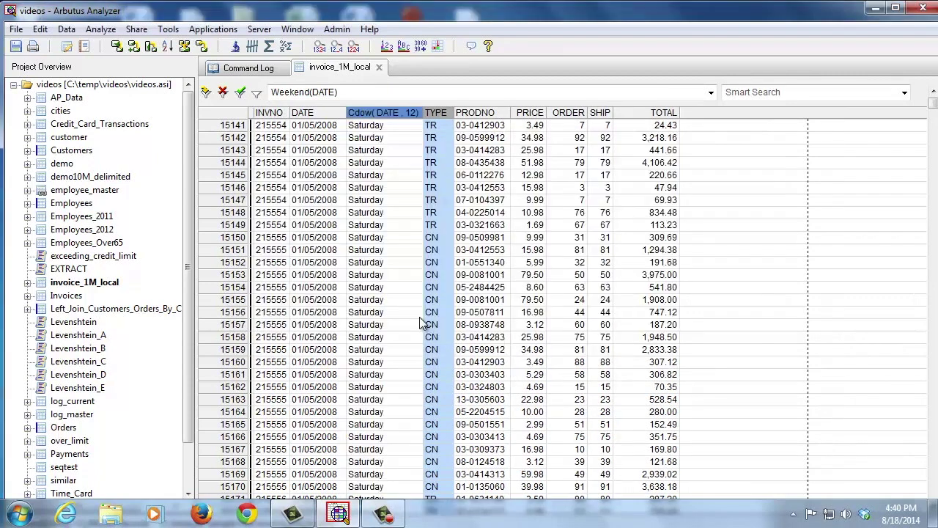
- Classify the weekend records on the Cdow( DATE , 12) column and examine the total count
{"action": "left_click", "coordinate": [371, 115]}
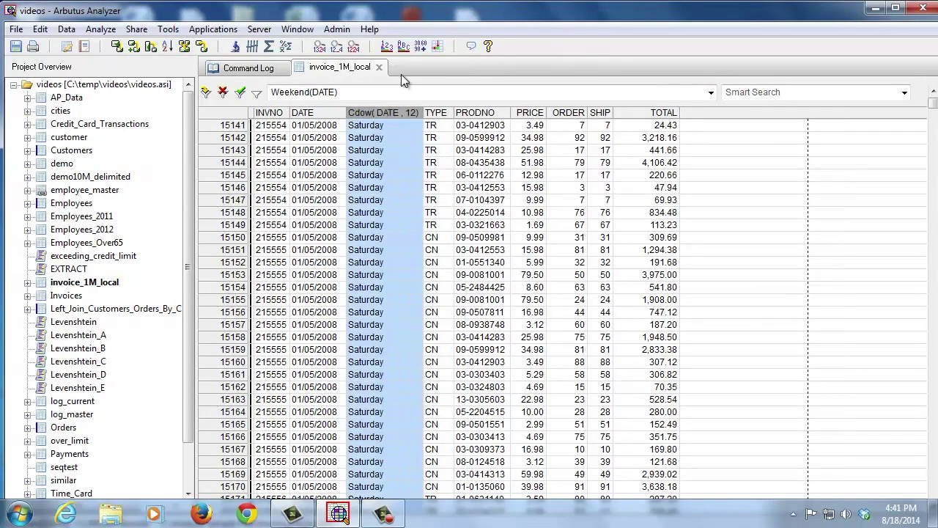
{"action": "left_click", "coordinate": [406, 45]}
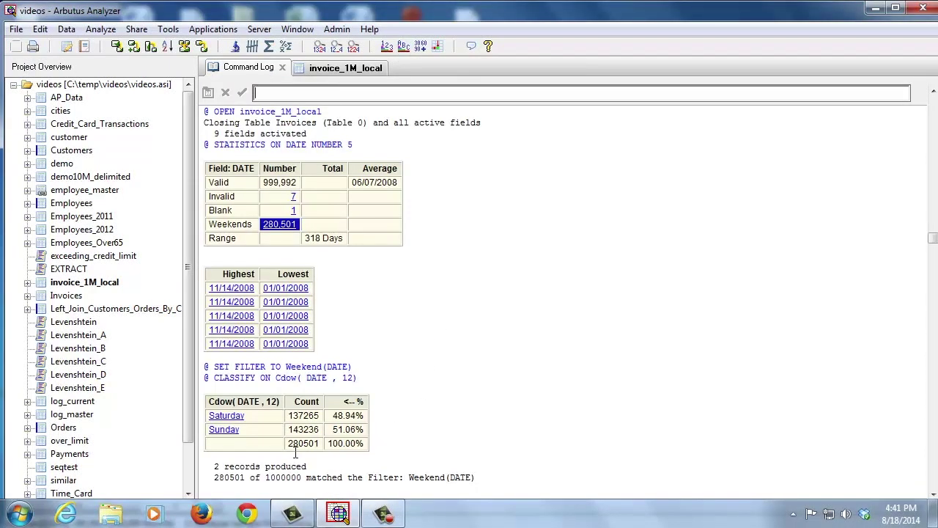
{"action": "double_click", "coordinate": [290, 444]}
{"action": "left_click", "coordinate": [418, 439]}
- Clear the weekend filter and generate statistics on the DATE field with the unique values only option enabled
{"action": "left_click", "coordinate": [308, 72]}
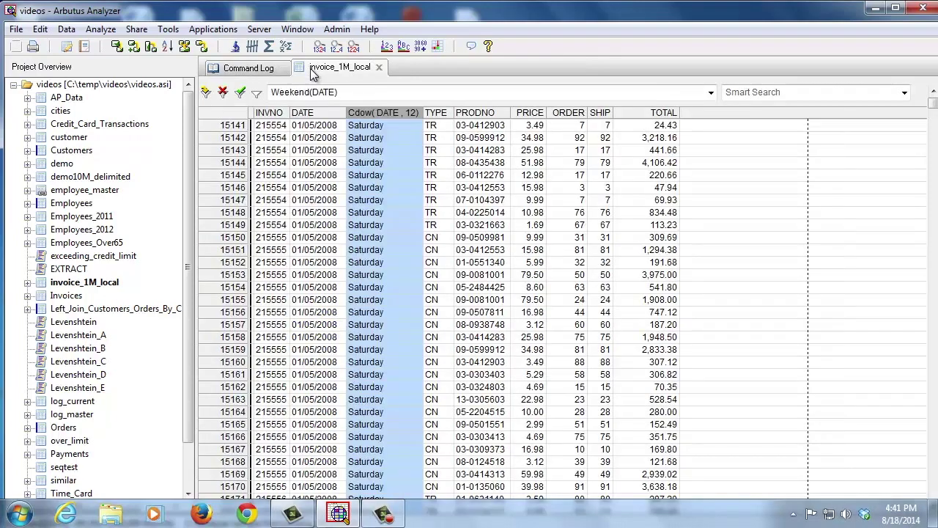
{"action": "left_click", "coordinate": [223, 93]}
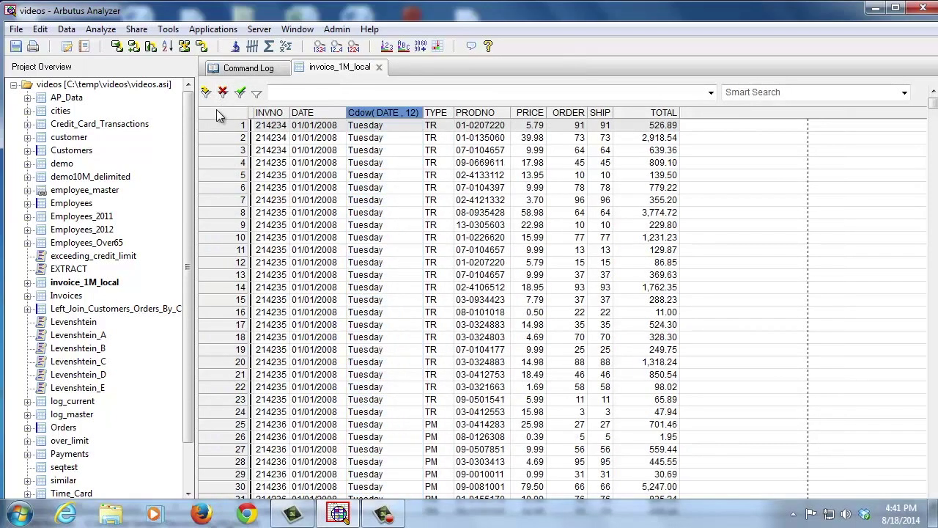
{"action": "left_click", "coordinate": [98, 30]}
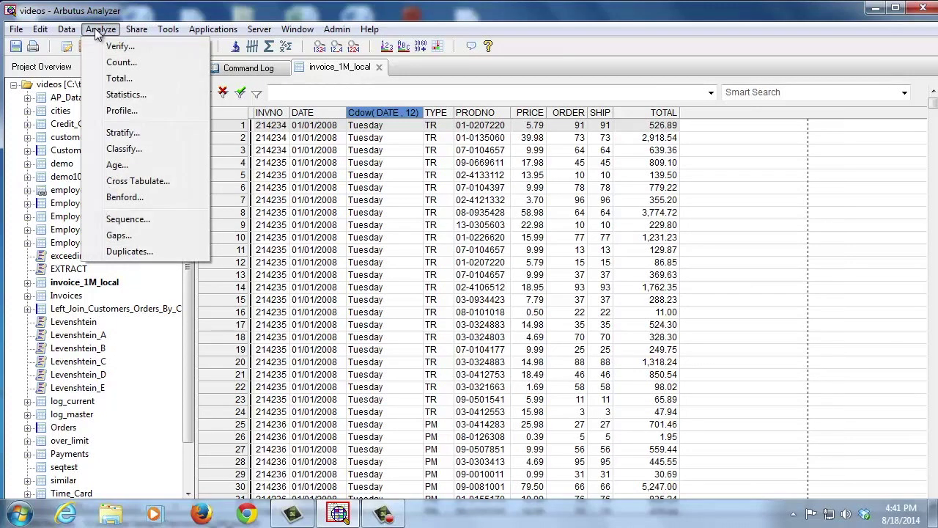
{"action": "left_click", "coordinate": [126, 100]}
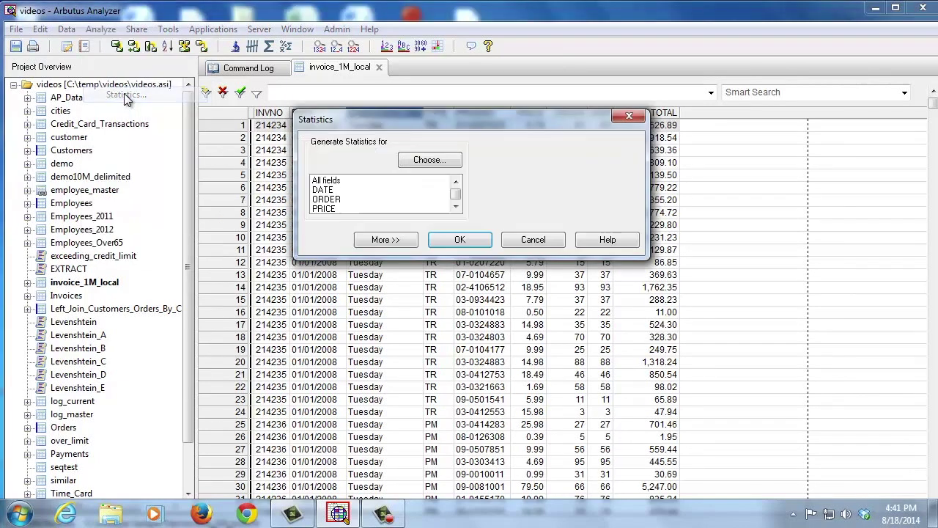
{"action": "left_click", "coordinate": [324, 192]}
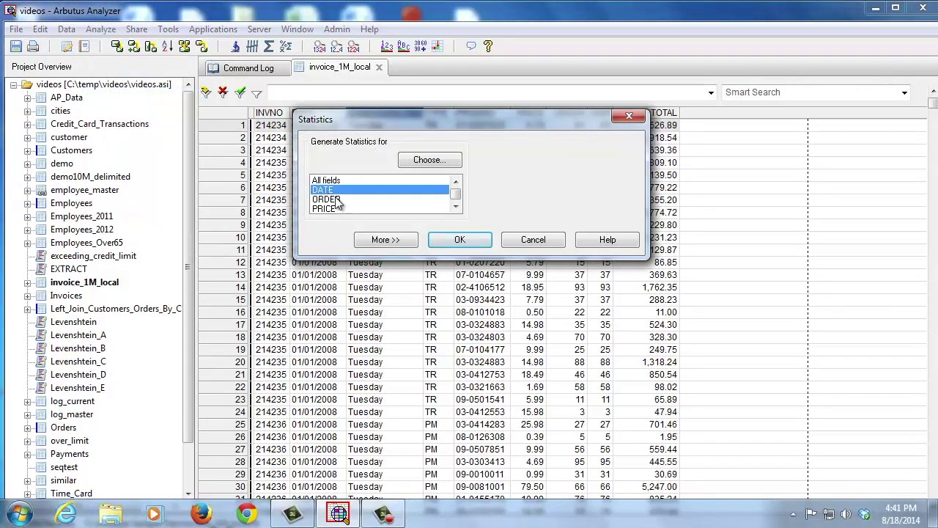
{"action": "left_click", "coordinate": [399, 241]}
{"action": "left_click", "coordinate": [334, 317]}
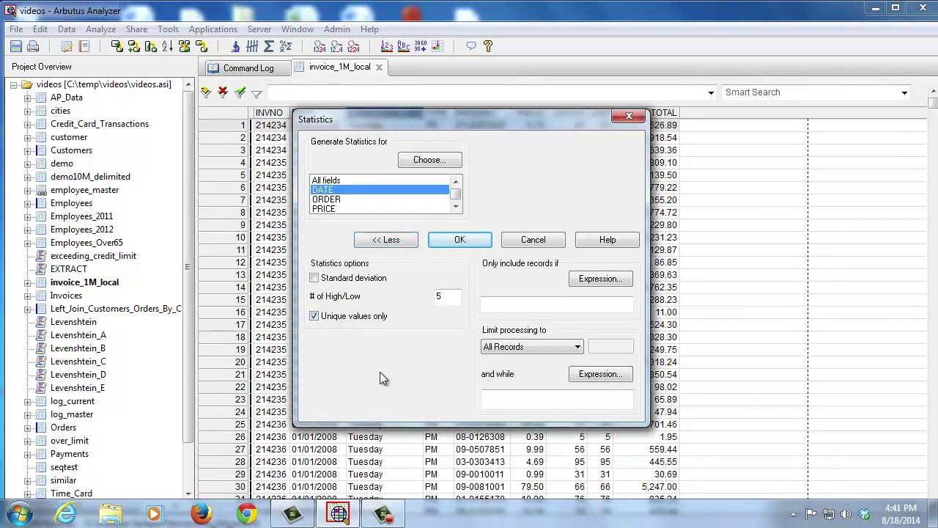
{"action": "left_click", "coordinate": [458, 242]}
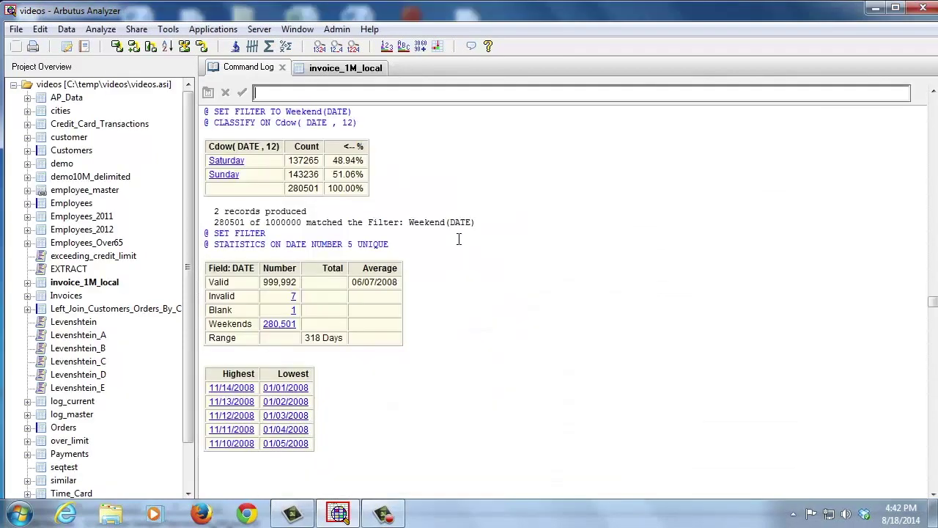